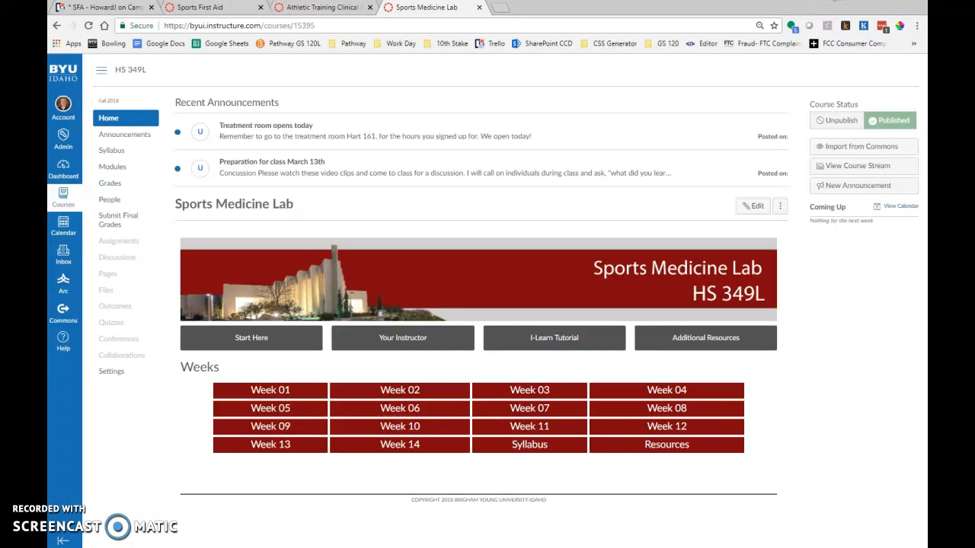
# Open the Sports First Aid course homepage for editing and enlarge the editing area to fit the whole weeks table.
pyautogui.click(336, 11)
pyautogui.click(219, 11)
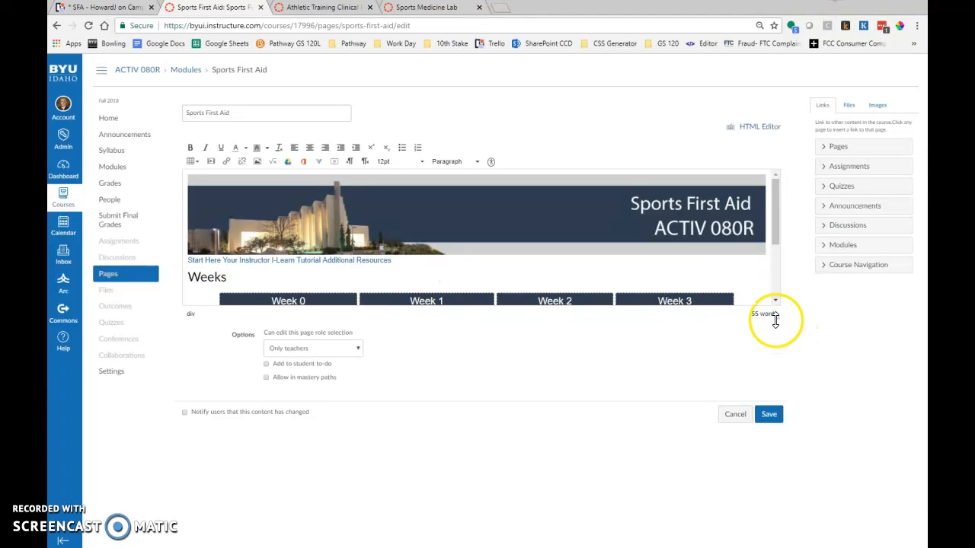
pyautogui.moveTo(777, 320); pyautogui.dragTo(777, 502)
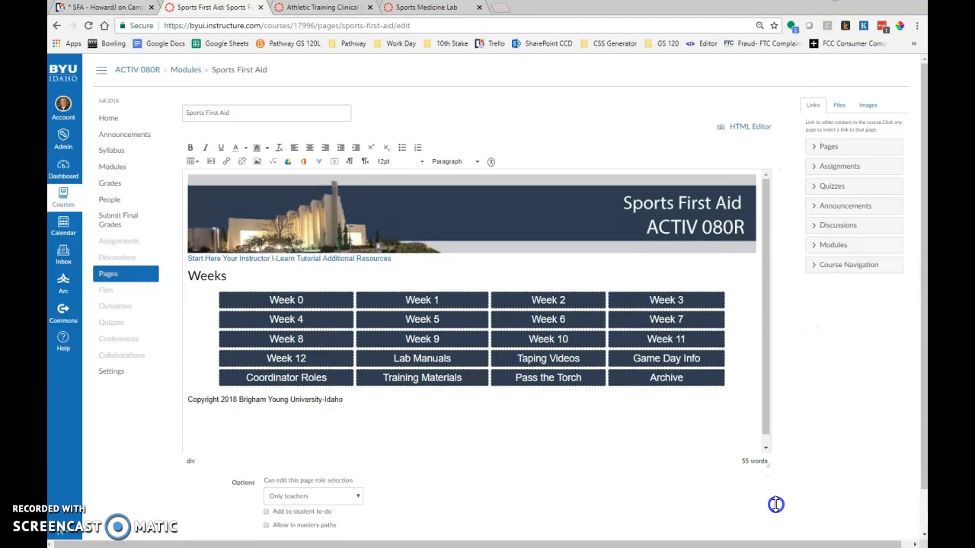
# In the HS 355R Athletic Training homepage, open for editing, relabel the Resources cell of the weeks table as Training Videos.
pyautogui.click(313, 9)
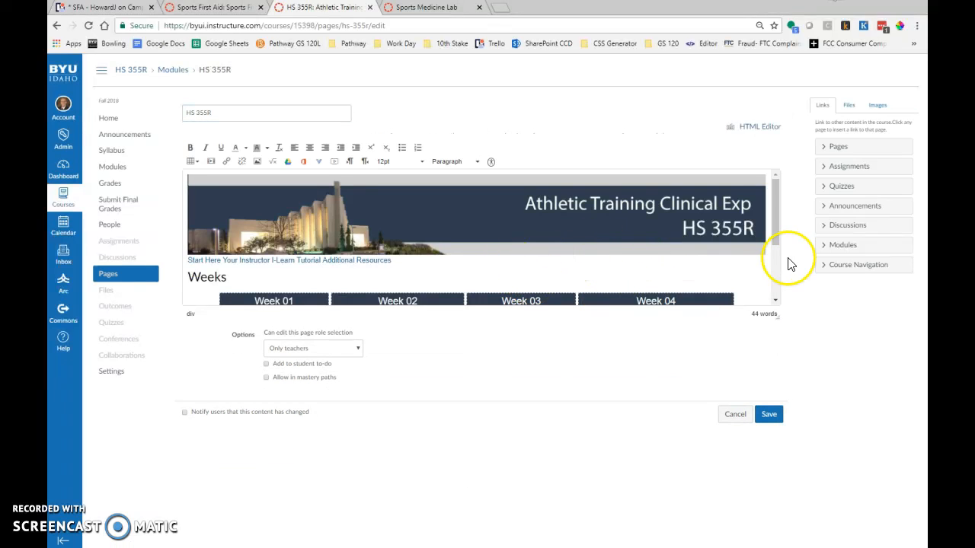
pyautogui.moveTo(779, 322); pyautogui.dragTo(784, 472)
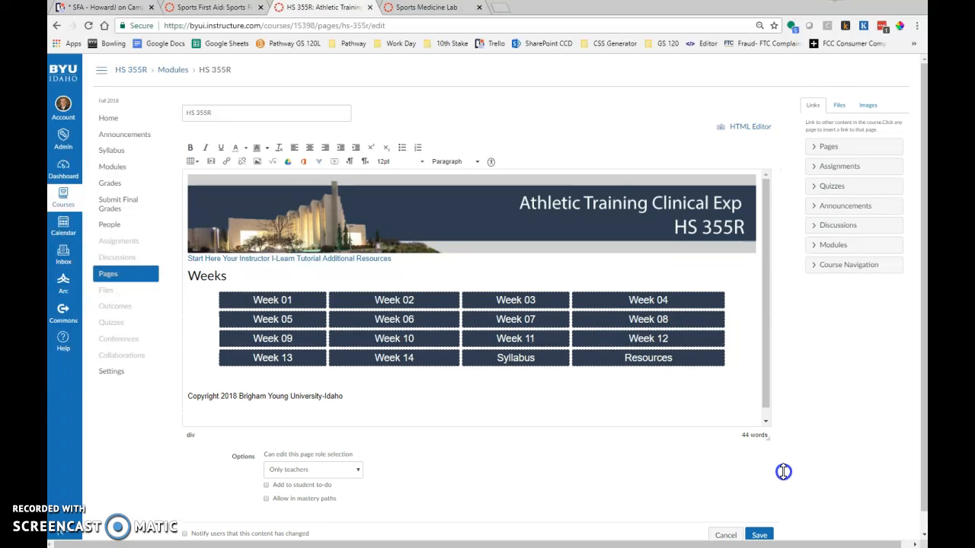
pyautogui.click(627, 361)
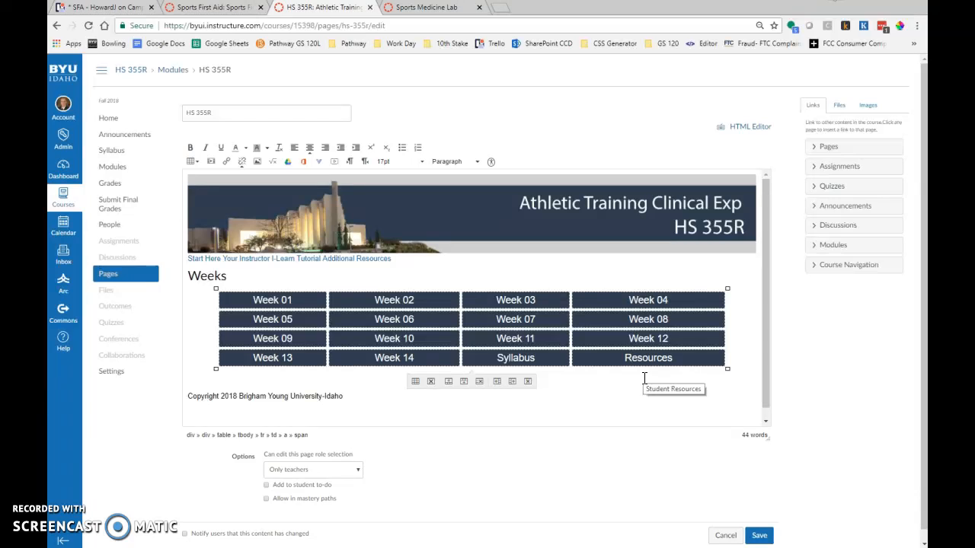
pyautogui.press('Delete')
pyautogui.write('Training')
pyautogui.press('Delete')
pyautogui.press('Delete')
pyautogui.press('Delete')
pyautogui.press('Delete')
pyautogui.press('Delete')
pyautogui.press('Delete')
pyautogui.press('Delete')
pyautogui.press('Delete')
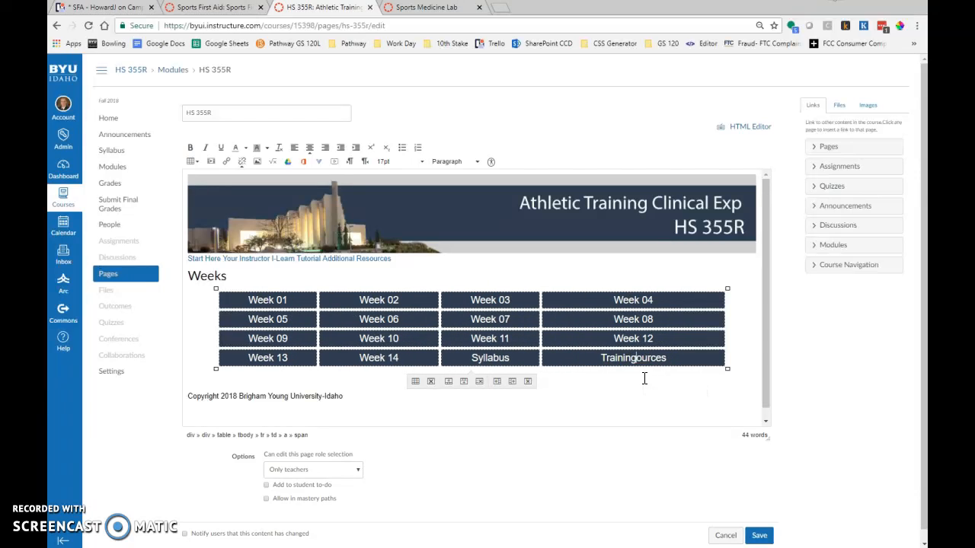
pyautogui.write('Video')
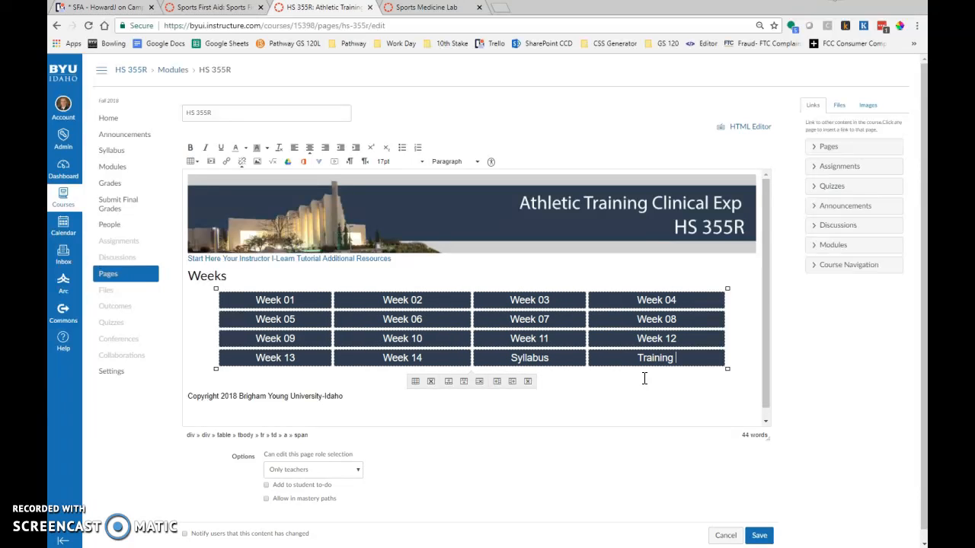
pyautogui.write('s')
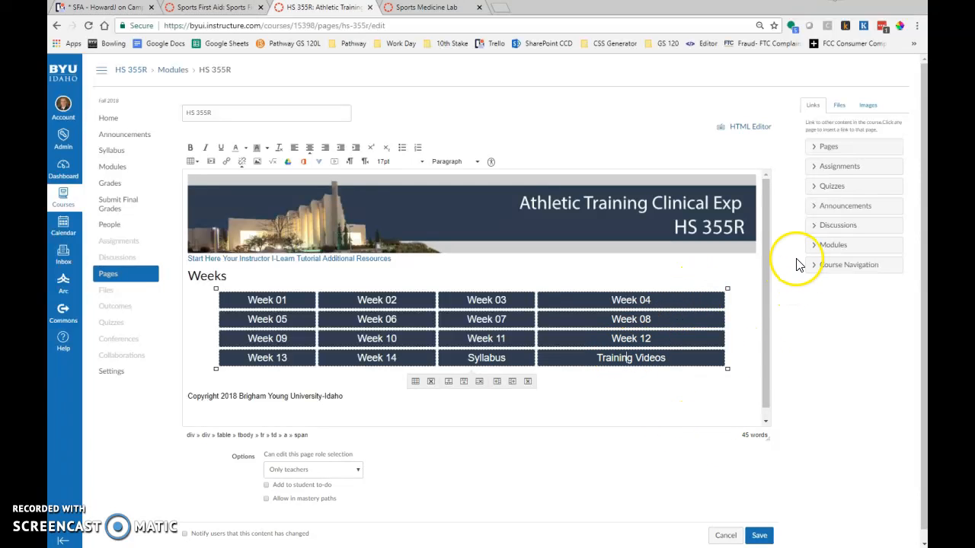
# Link the HS 355R Training Videos cell to the Taping/Wrapping Video Demo module and save the page to test the link.
pyautogui.click(815, 247)
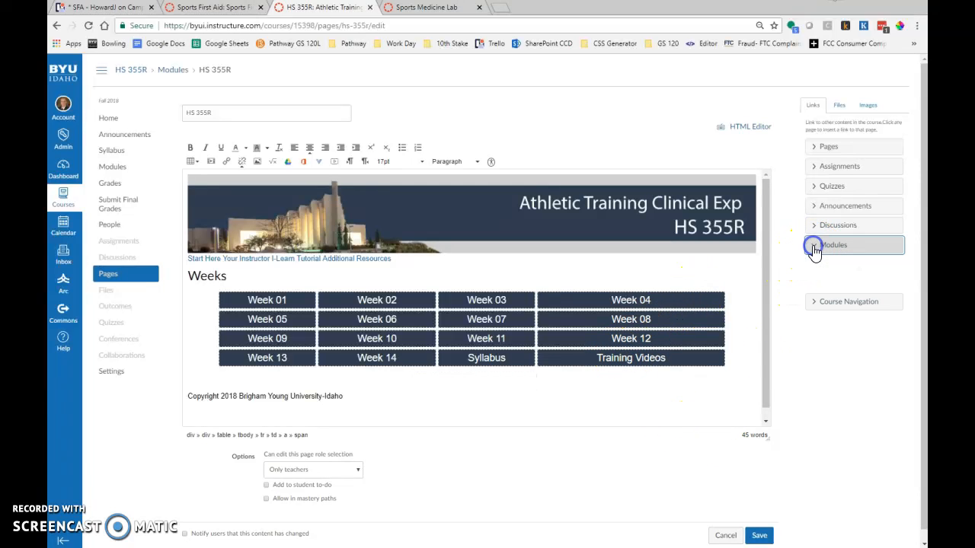
pyautogui.moveTo(901, 299); pyautogui.dragTo(906, 387)
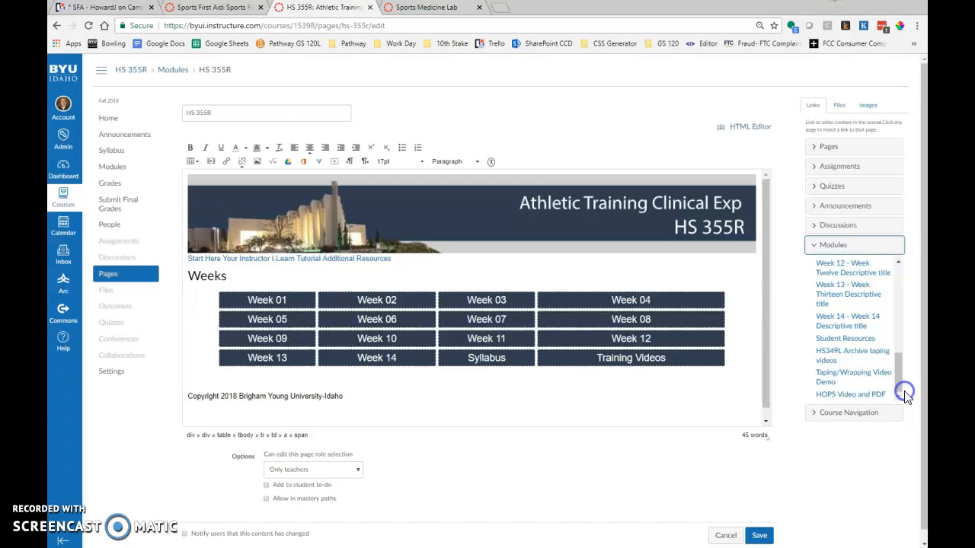
pyautogui.click(849, 376)
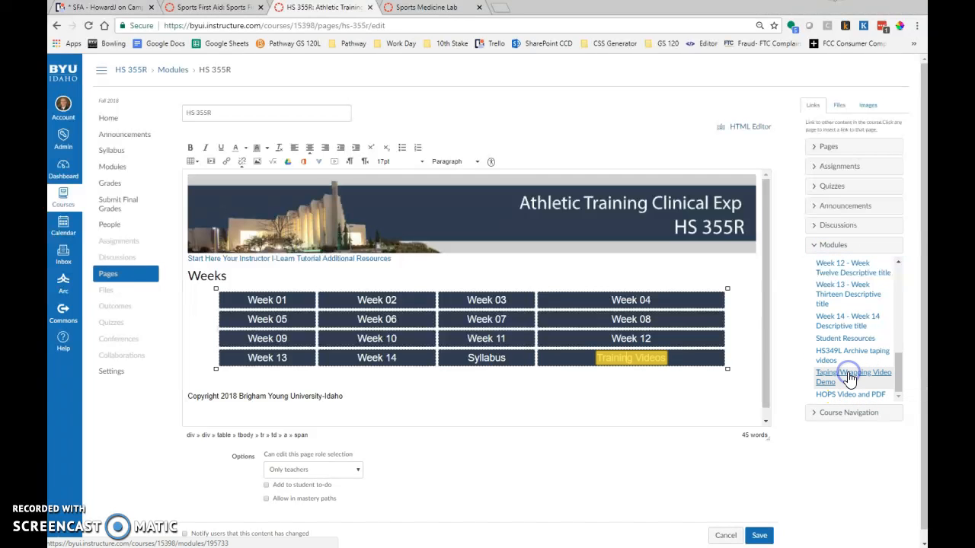
pyautogui.click(761, 537)
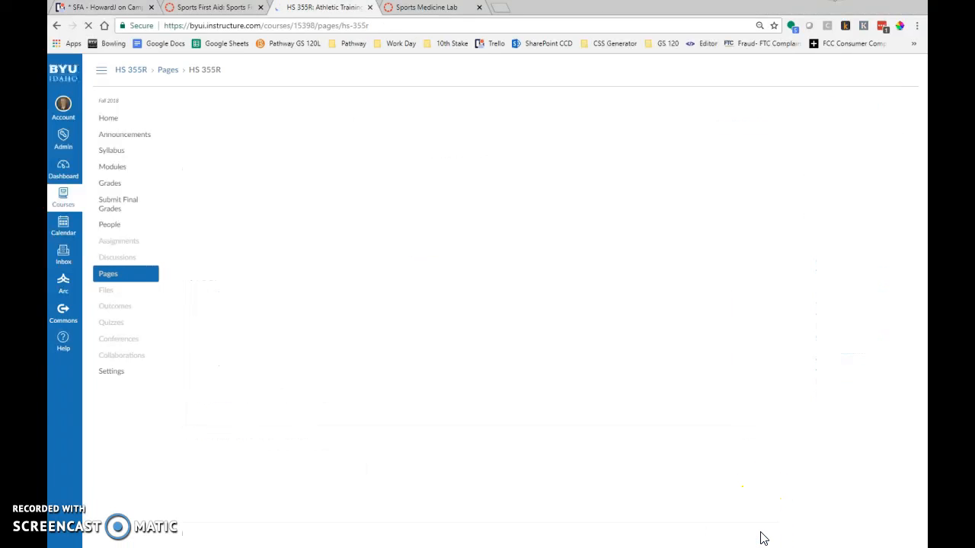
pyautogui.click(512, 360)
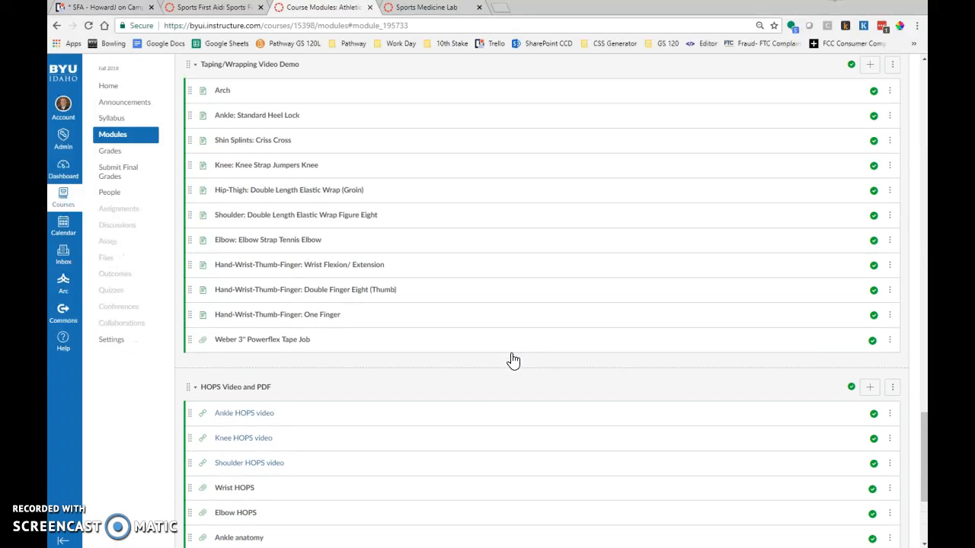
# Open the HS 349L Sports Medicine Lab homepage for editing and enlarge the editing area to fit the weeks table.
pyautogui.click(438, 9)
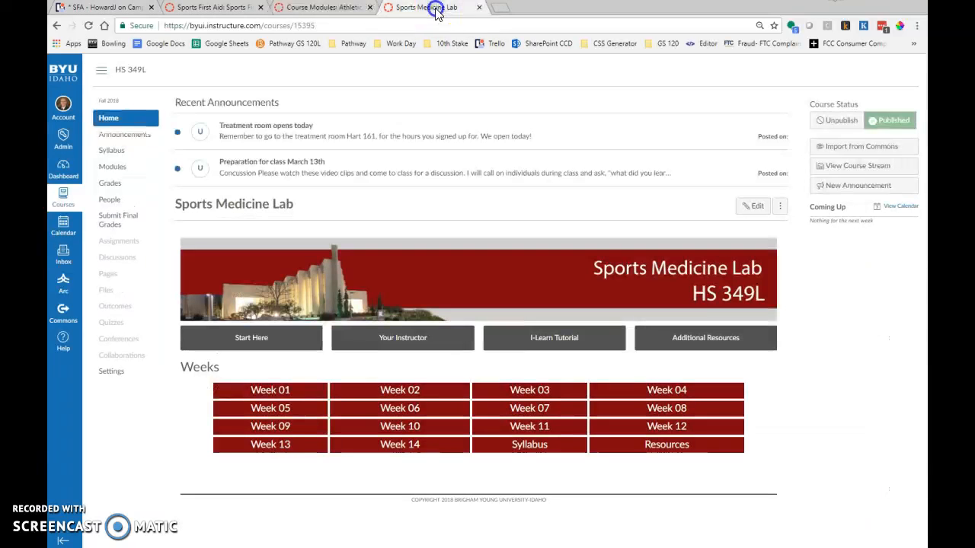
pyautogui.click(756, 207)
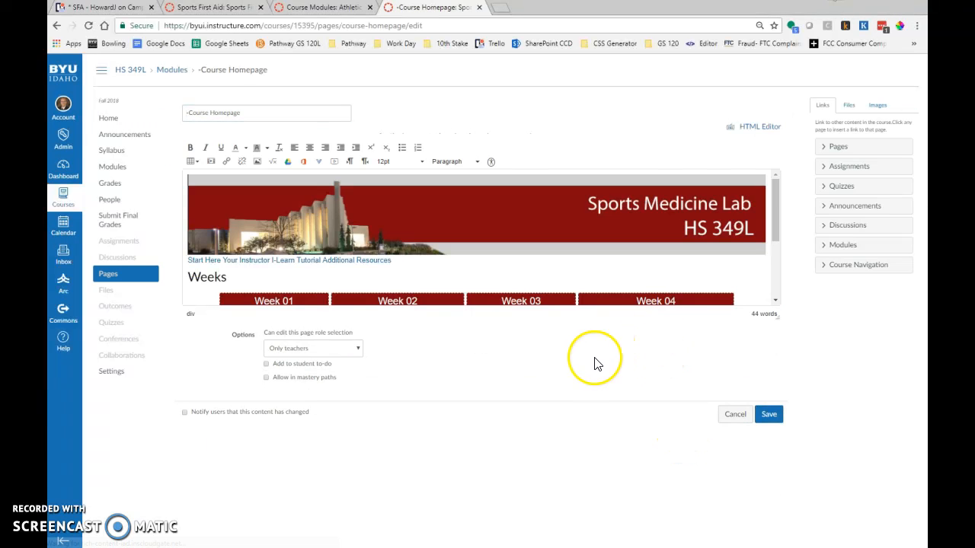
pyautogui.moveTo(779, 320); pyautogui.dragTo(805, 483)
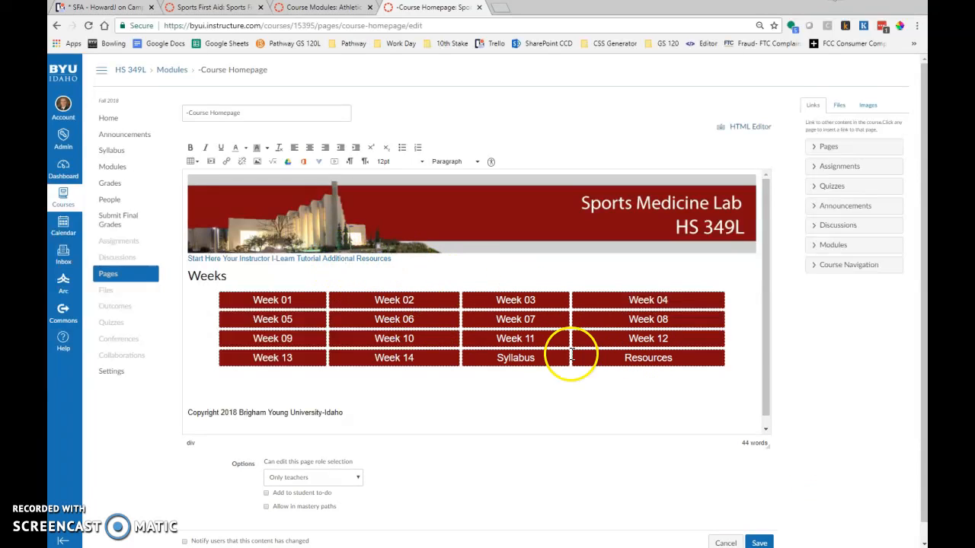
# Relabel the Resources cell in the last row of the Sports Medicine Lab weeks table as Training Videos.
pyautogui.click(632, 360)
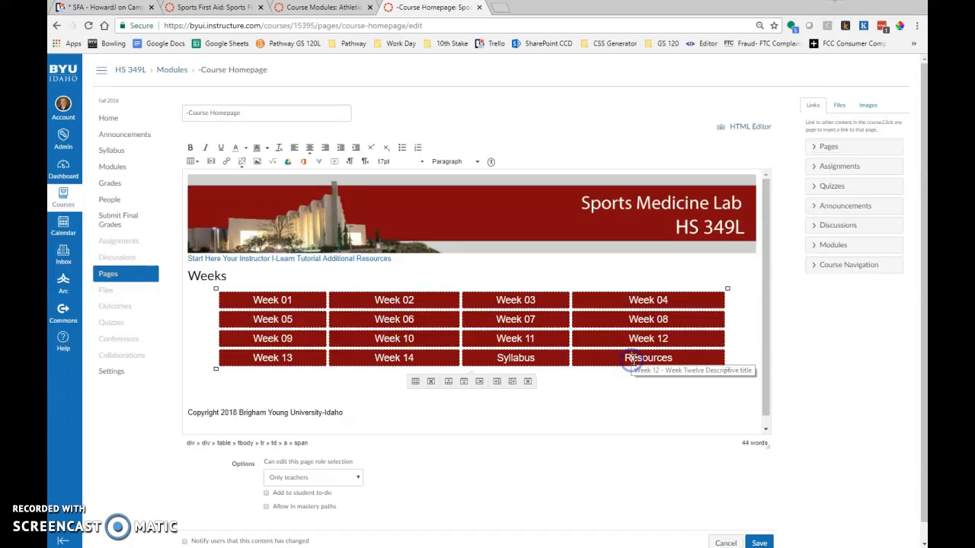
pyautogui.write('Training')
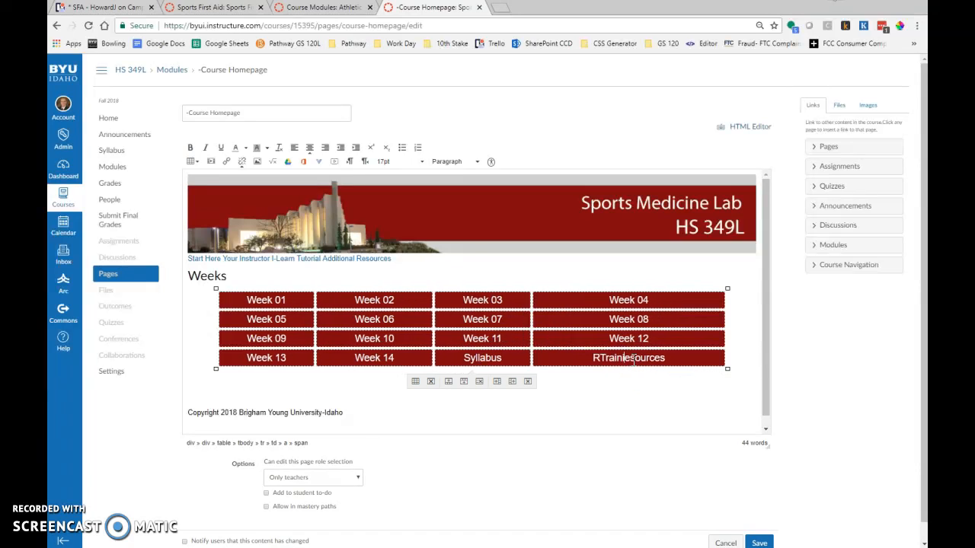
pyautogui.write(' Videos')
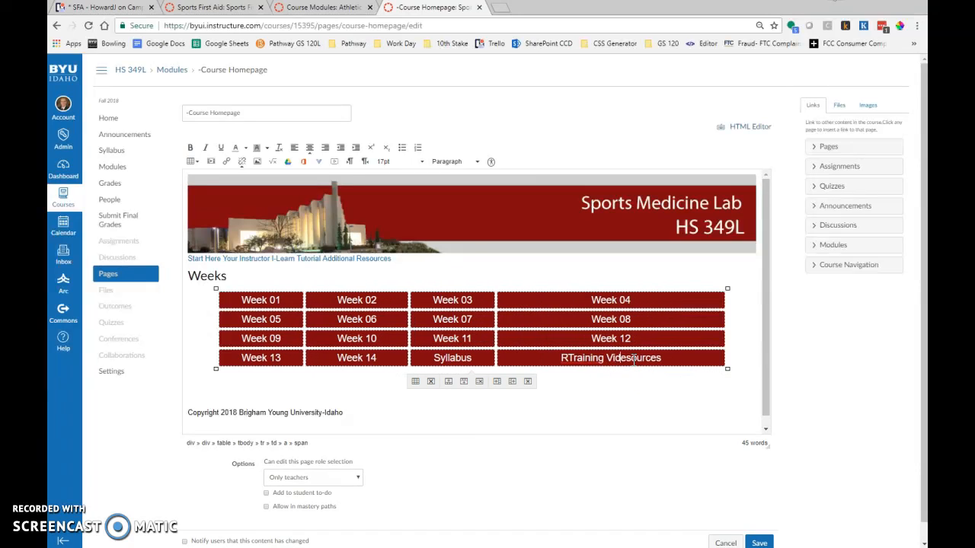
pyautogui.press('Delete')
pyautogui.press('Delete')
pyautogui.press('Delete')
pyautogui.press('Delete')
pyautogui.press('Delete')
pyautogui.press('Delete')
pyautogui.press('Delete')
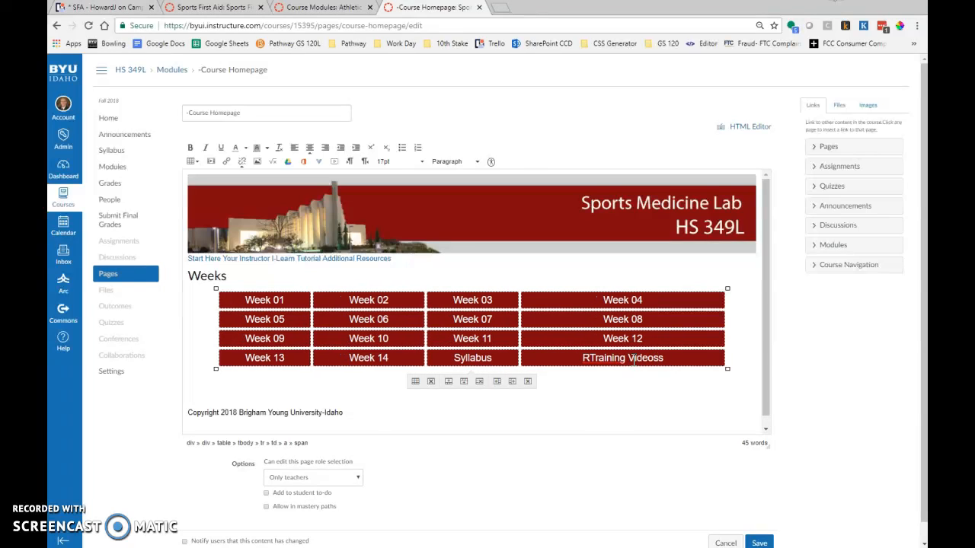
pyautogui.click(593, 358)
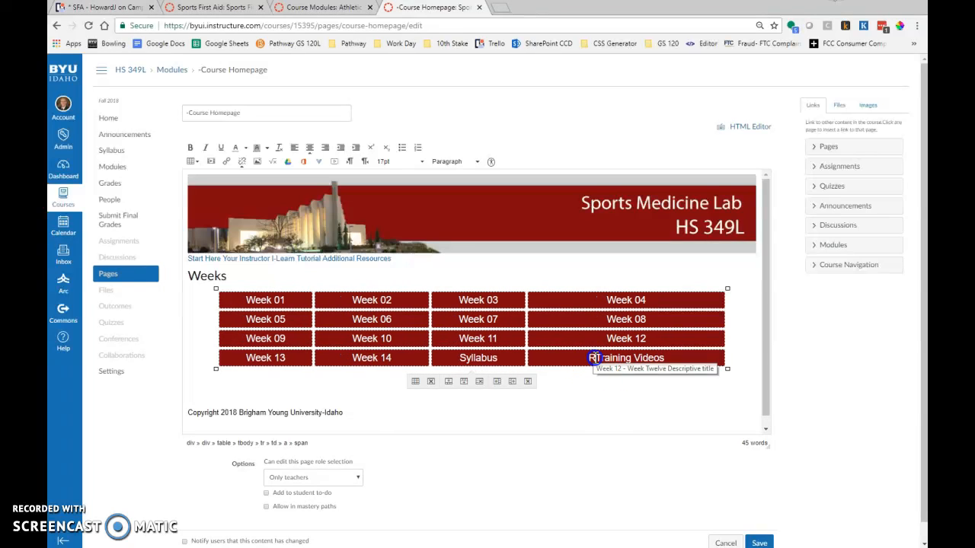
pyautogui.press('BackSpace')
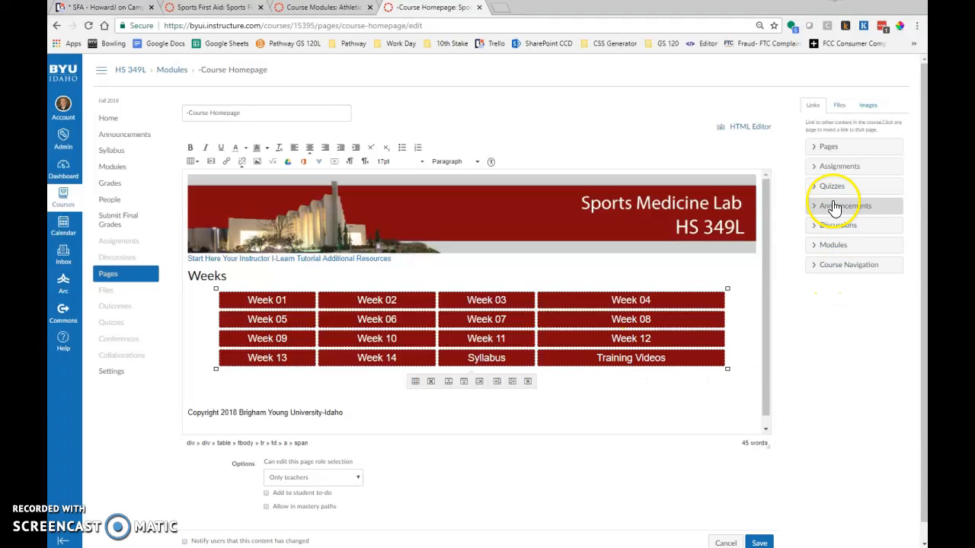
# Link the Sports Medicine Lab Training Videos cell to the Taping/Wrapping Video Demo module and save the page to test the link.
pyautogui.click(812, 245)
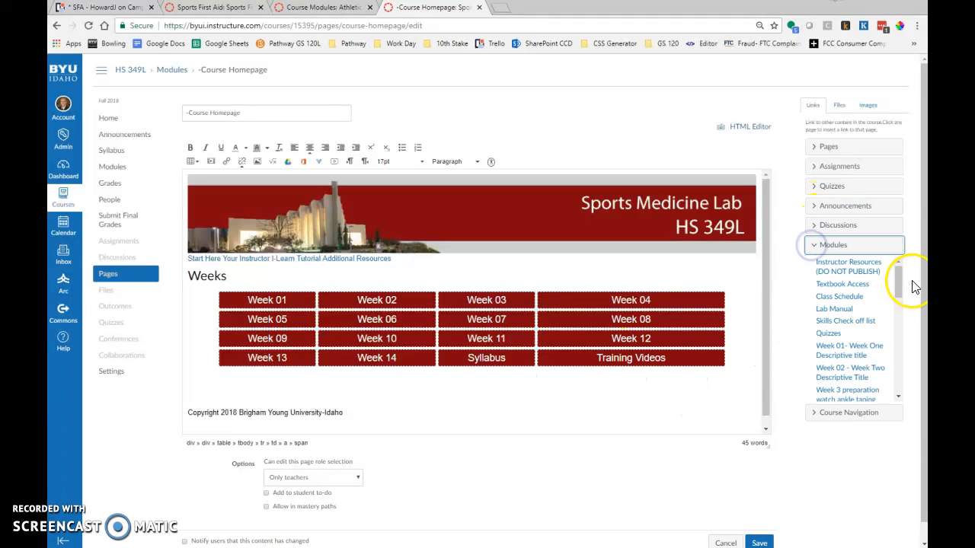
pyautogui.moveTo(898, 275); pyautogui.dragTo(905, 347)
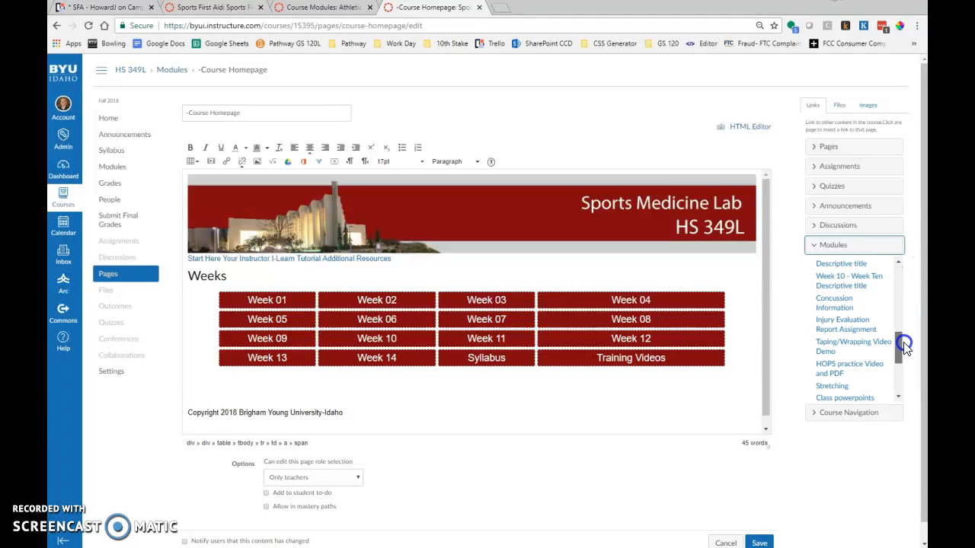
pyautogui.click(832, 351)
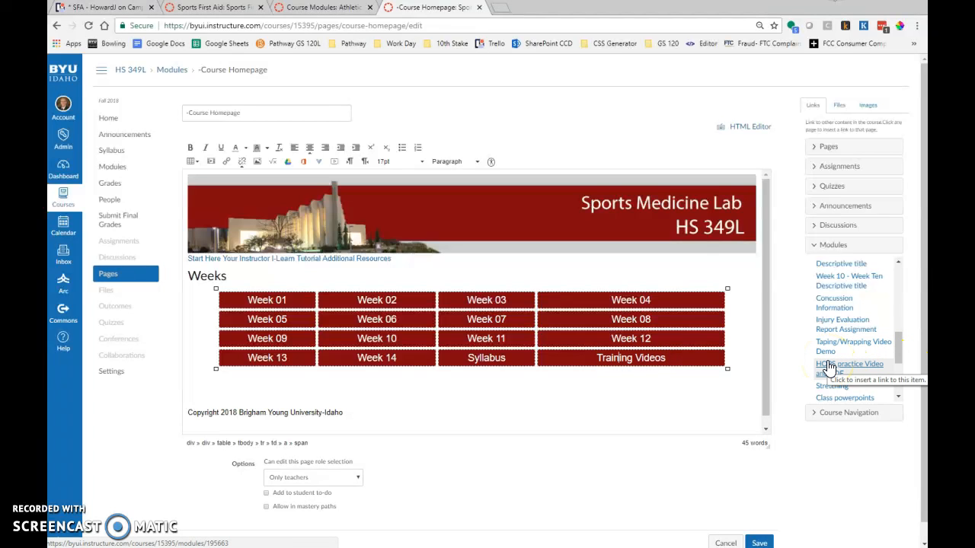
pyautogui.click(756, 542)
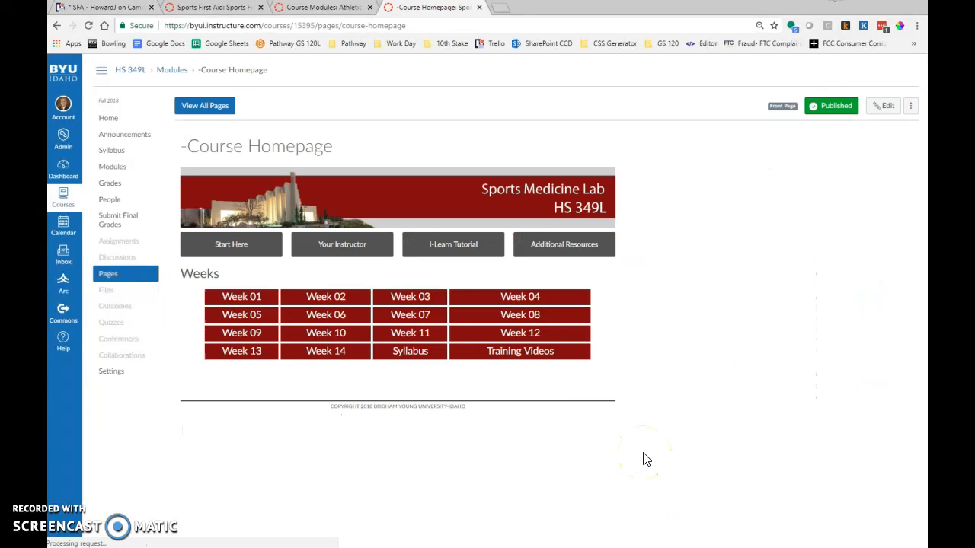
pyautogui.click(521, 357)
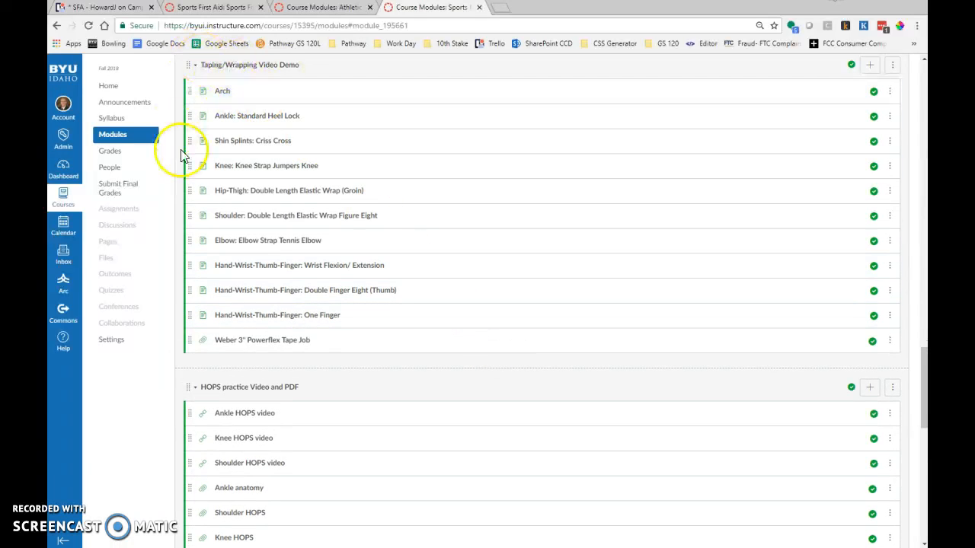
# Return to the Sports First Aid homepage editor and insert a row below the last row of the weeks table.
pyautogui.click(199, 8)
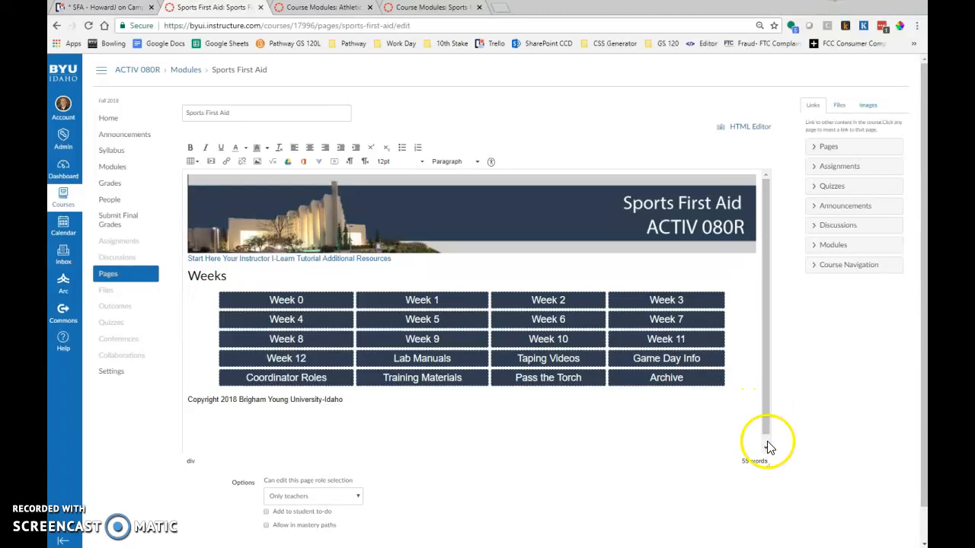
pyautogui.moveTo(769, 466); pyautogui.dragTo(779, 528)
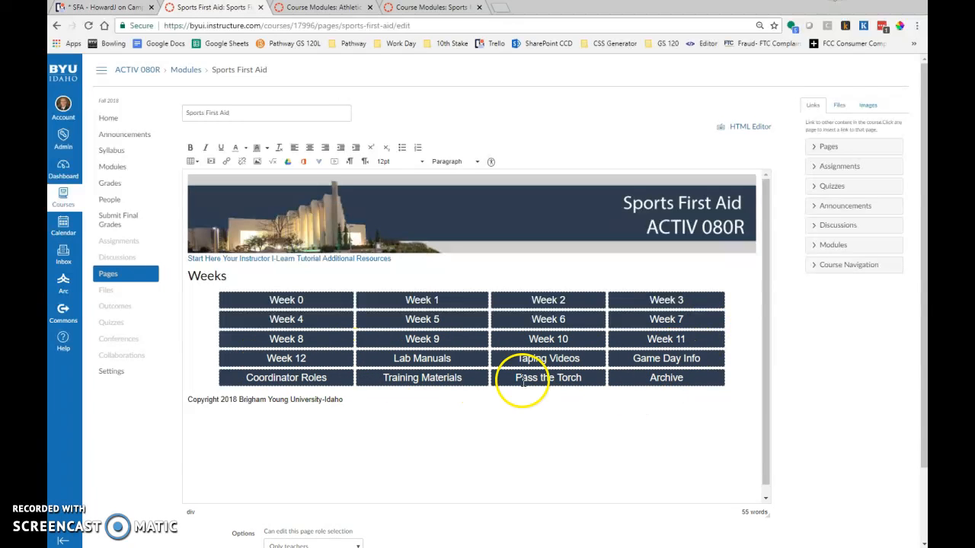
pyautogui.click(376, 378)
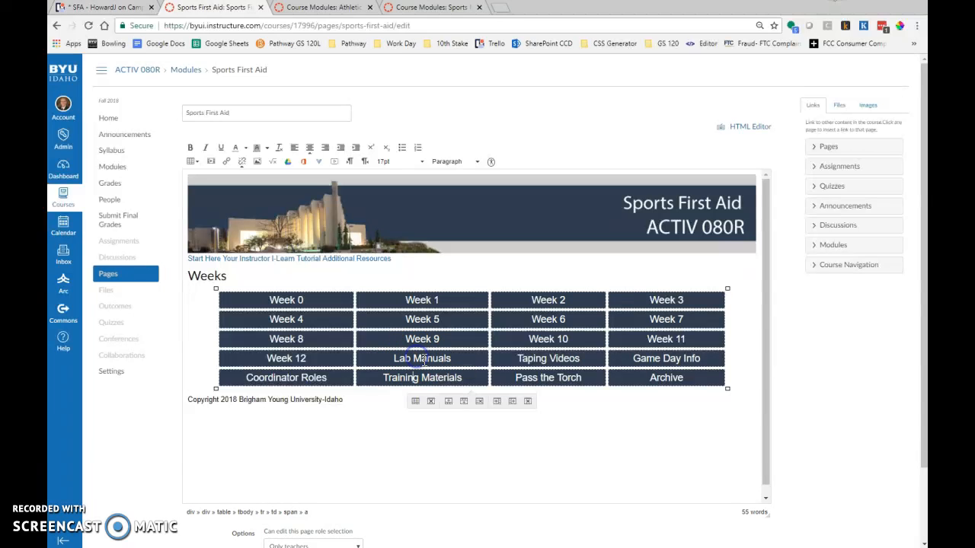
pyautogui.click(464, 402)
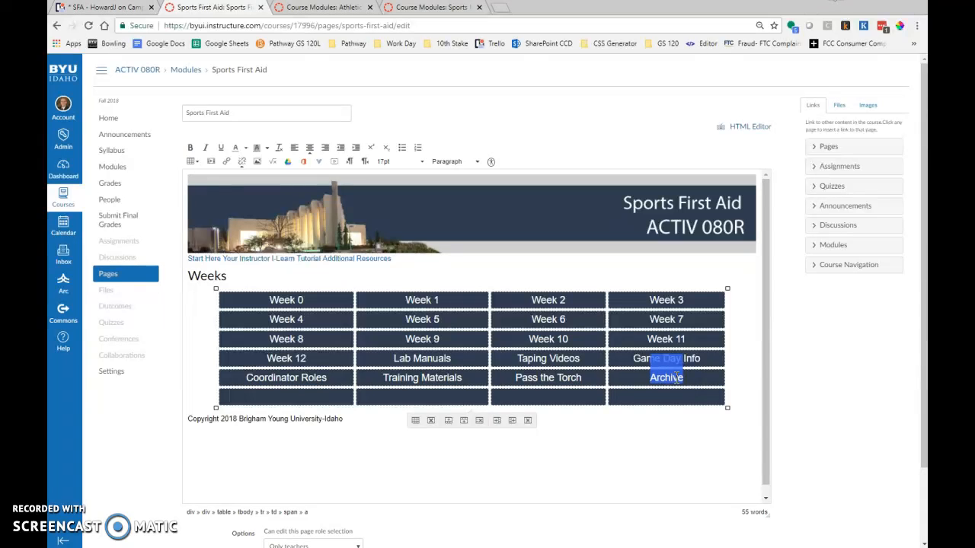
# Try to paste the copied Archive link into the first cell of the empty last row of the weeks table.
pyautogui.click(284, 395)
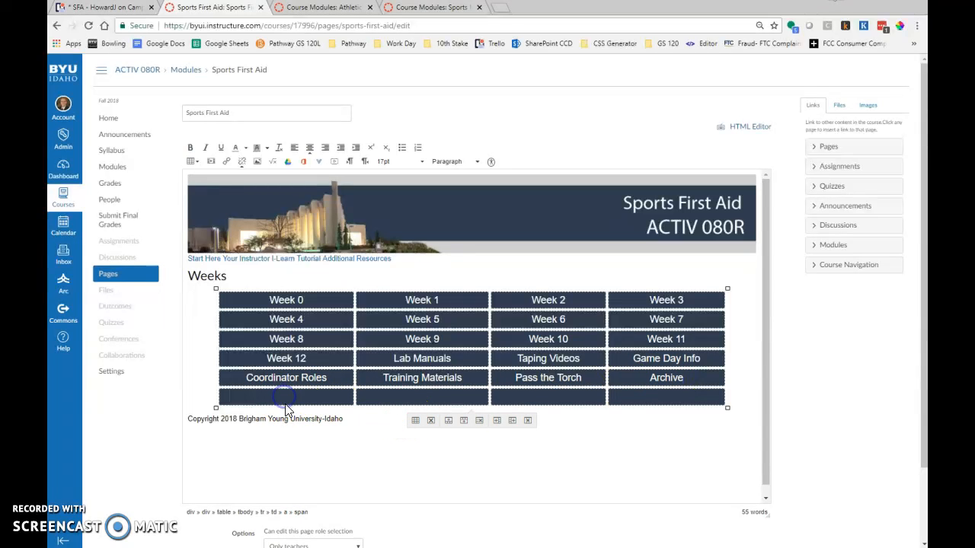
pyautogui.moveTo(284, 398); pyautogui.dragTo(286, 410)
pyautogui.click(279, 398)
pyautogui.moveTo(771, 521); pyautogui.dragTo(772, 538)
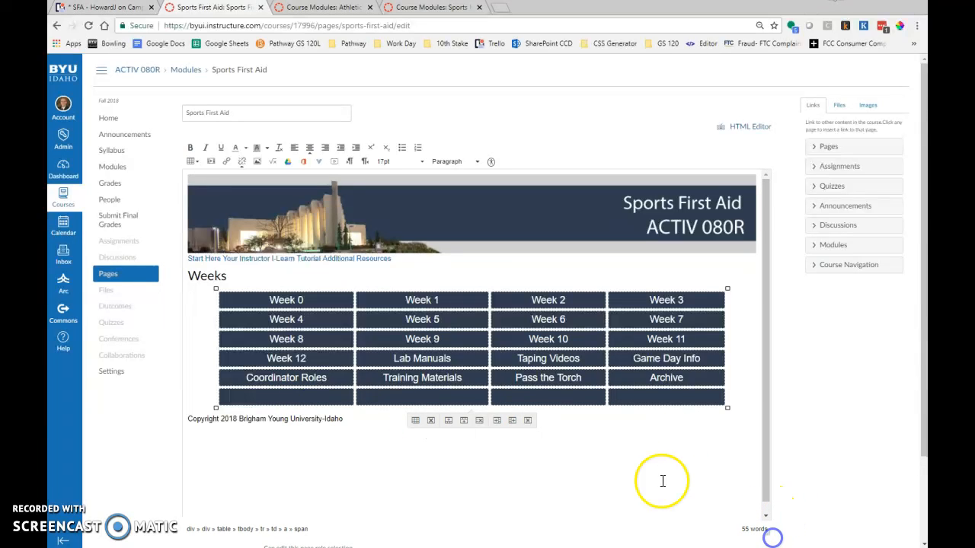
pyautogui.click(297, 397)
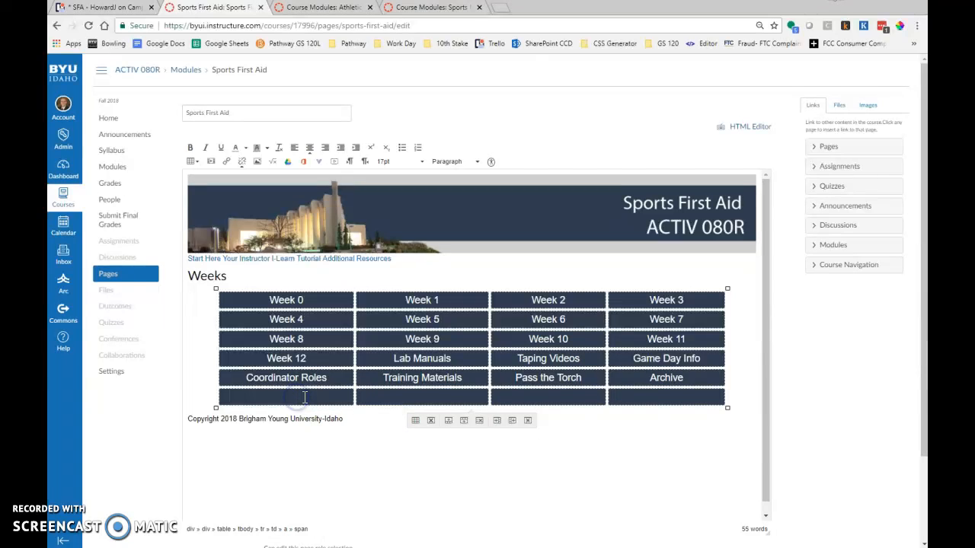
pyautogui.click(278, 400)
pyautogui.click(444, 377)
pyautogui.click(691, 379)
pyautogui.rightClick(285, 397)
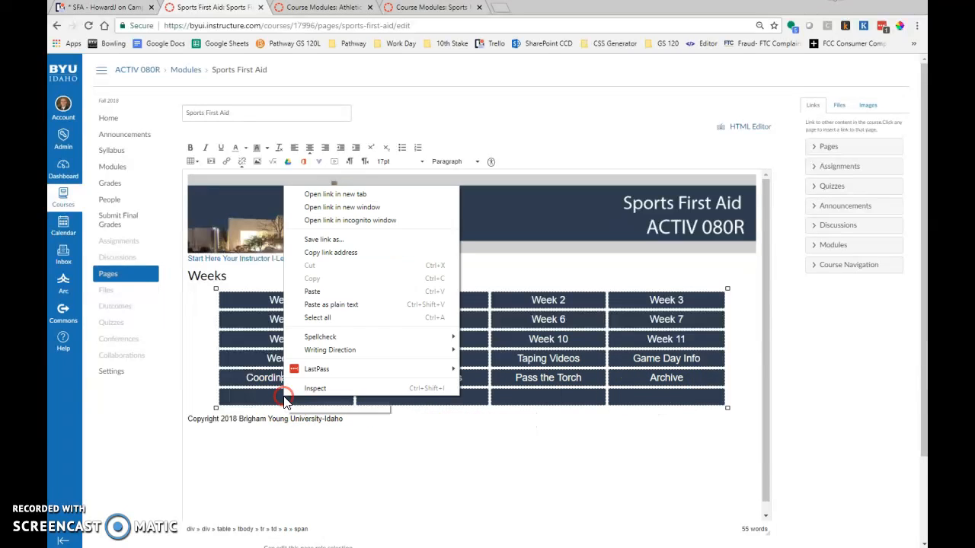
pyautogui.click(312, 291)
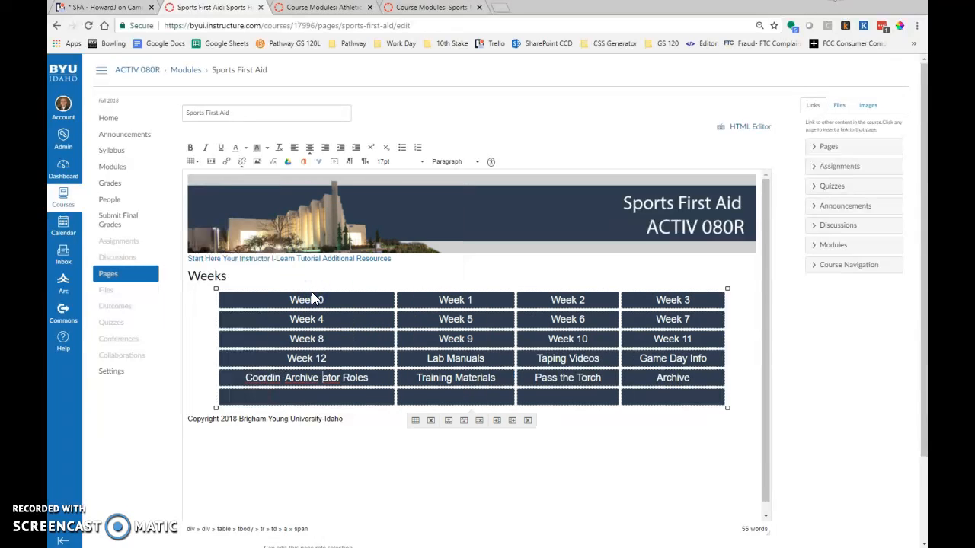
pyautogui.hotkey('ctrl', 'z')
# Label the first cell of the new last row Training Videos and link it to the Taping and wrapping videos Summer 2018 module.
pyautogui.click(326, 451)
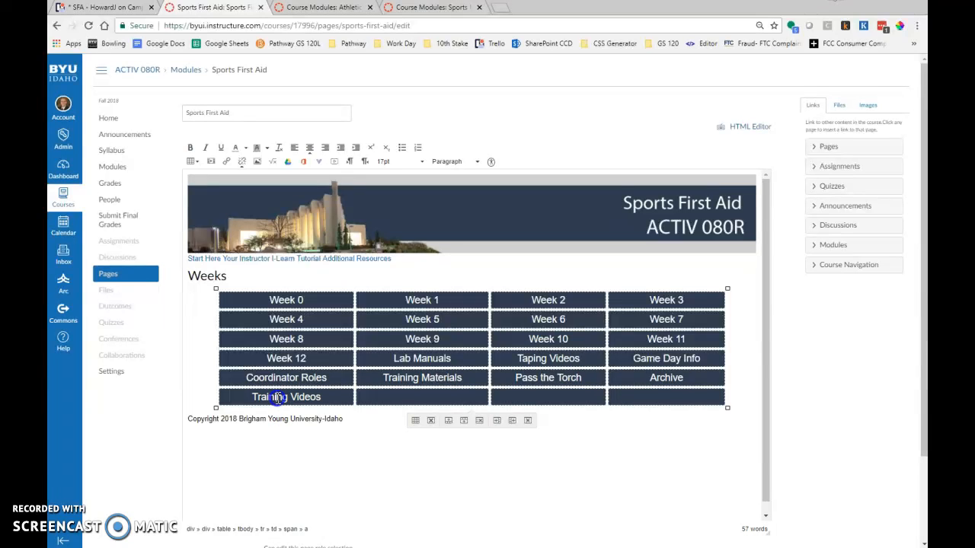
pyautogui.click(816, 249)
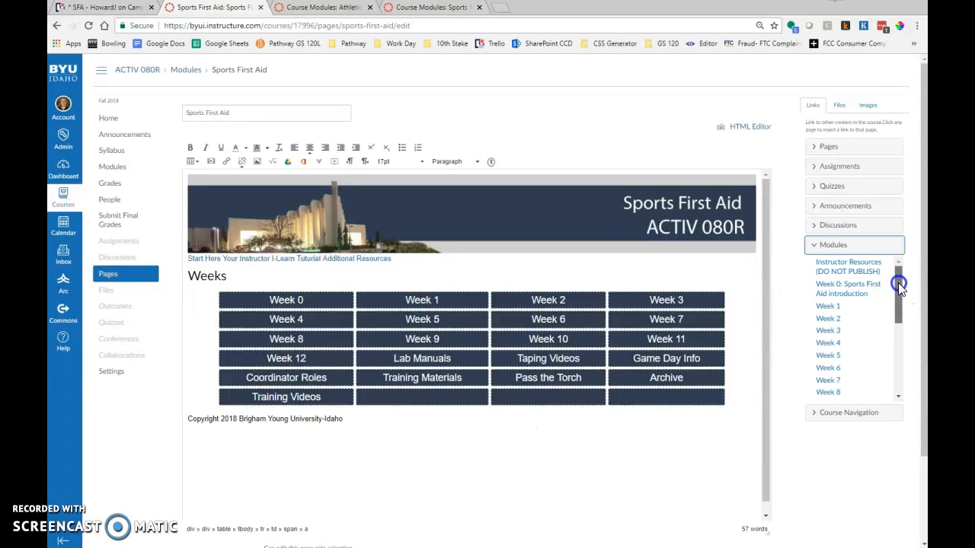
pyautogui.moveTo(899, 285); pyautogui.dragTo(903, 361)
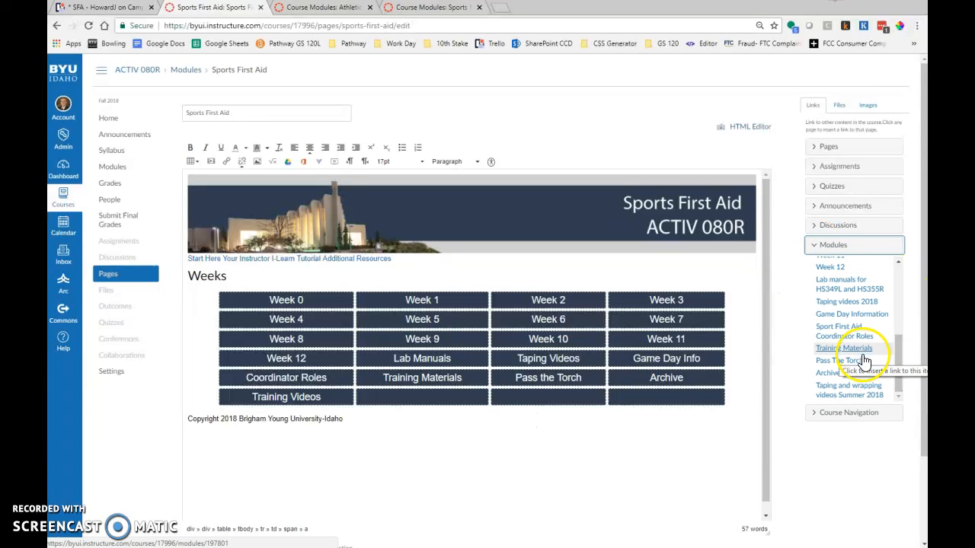
pyautogui.click(838, 391)
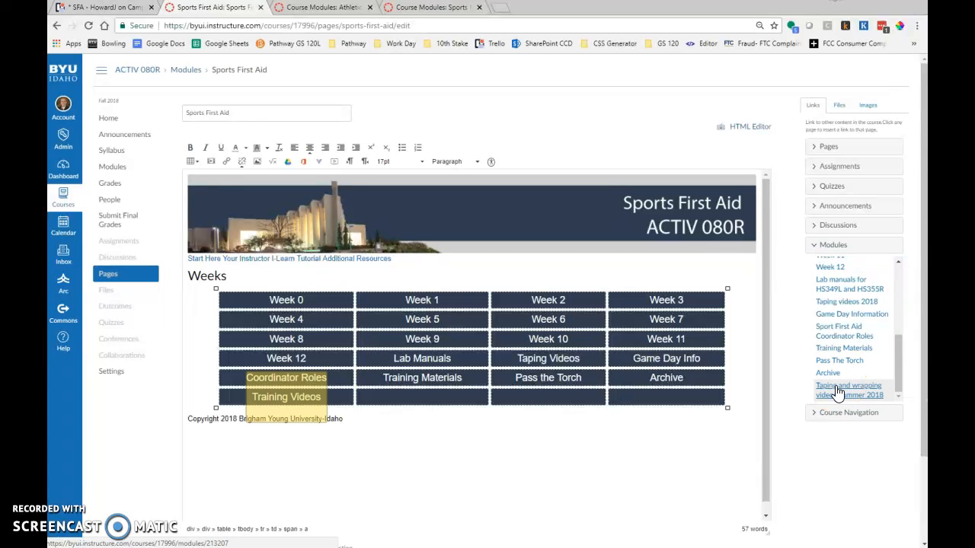
# Save the Sports First Aid page and follow the Training Videos link to inspect the contents of the Taping videos 2018 module.
pyautogui.scroll(-3, 729, 487)
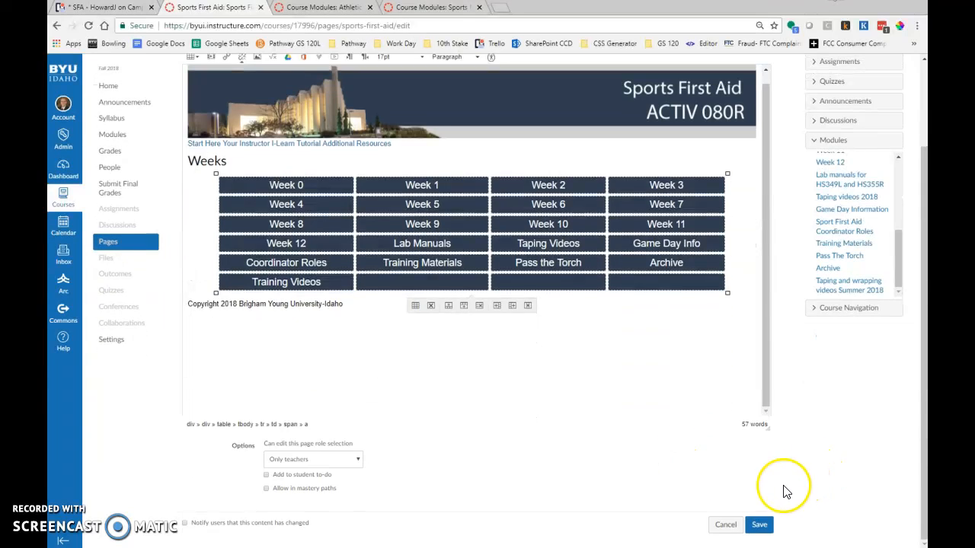
pyautogui.click(760, 524)
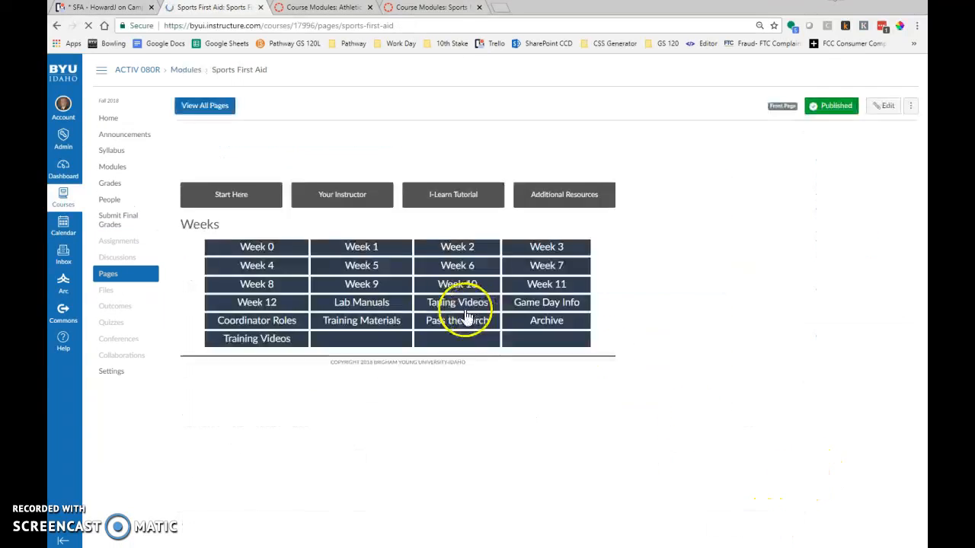
pyautogui.click(253, 389)
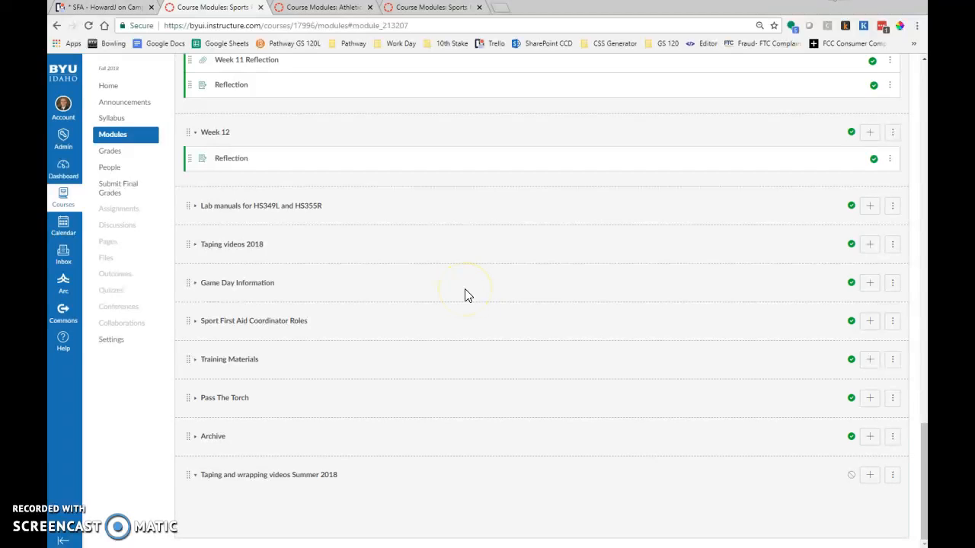
pyautogui.click(195, 249)
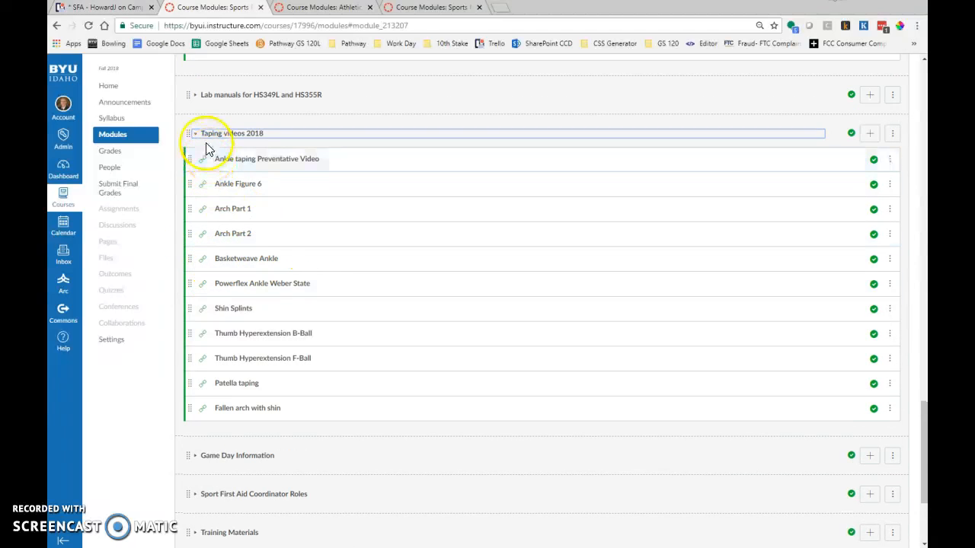
pyautogui.scroll(4, 277, 239)
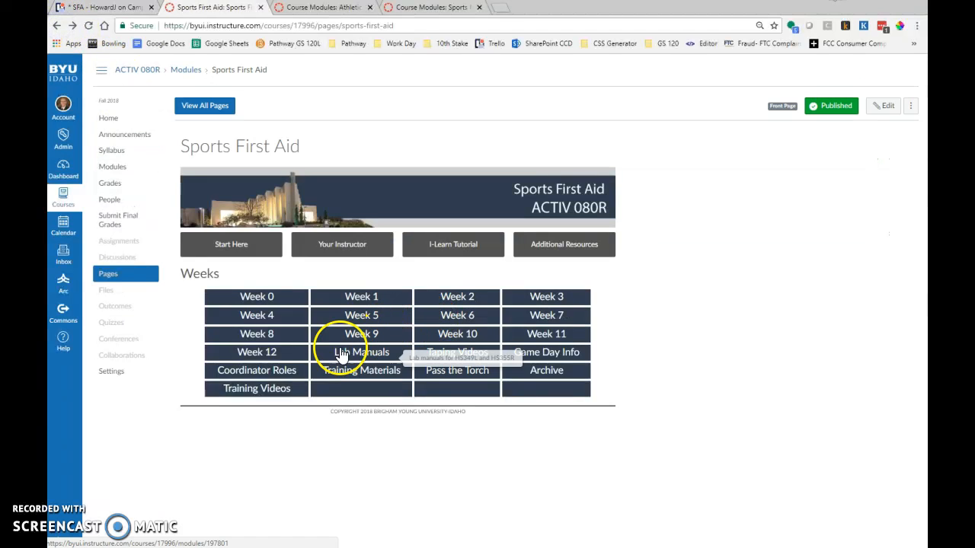
# Follow the Training Videos link again and check whether the Taping and wrapping videos Summer 2018 module holds any items.
pyautogui.click(253, 391)
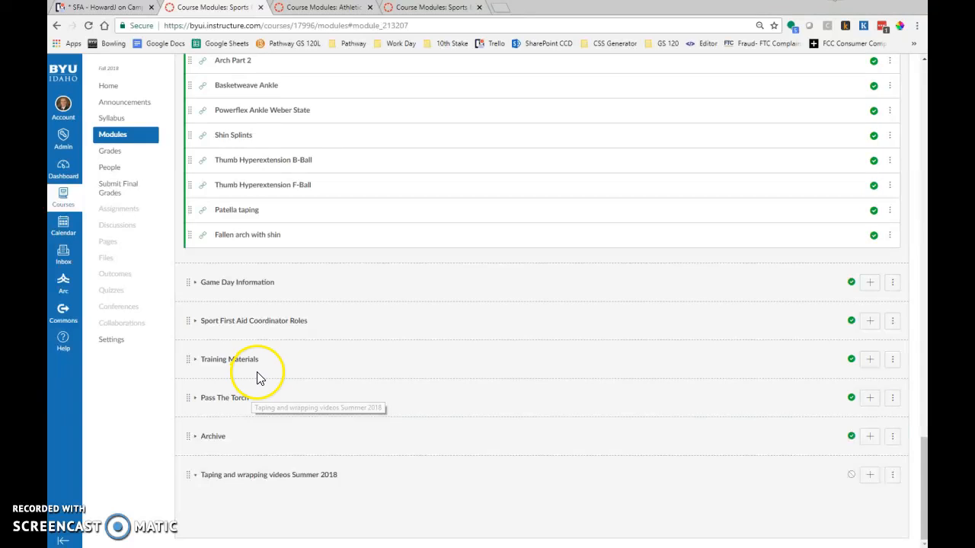
pyautogui.scroll(3, 258, 377)
pyautogui.scroll(-2, 260, 379)
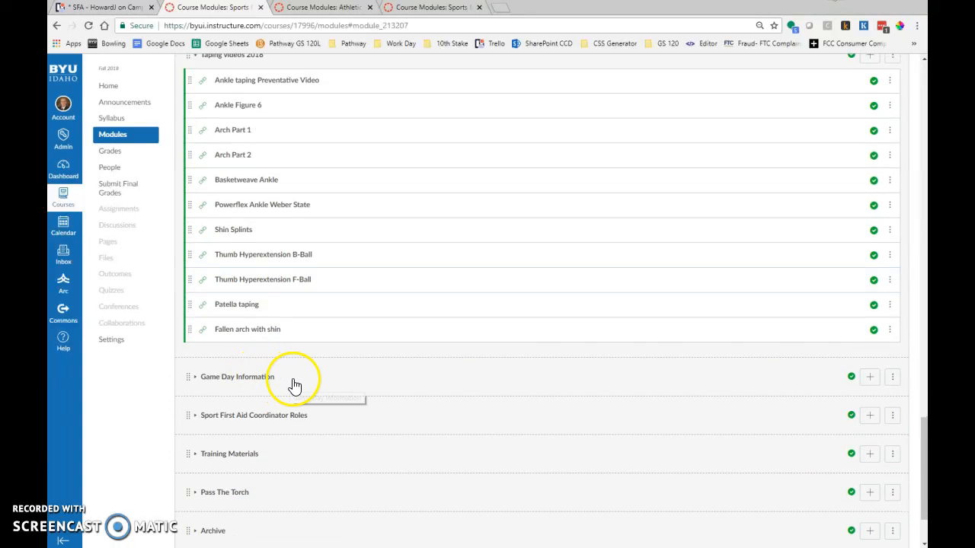
pyautogui.scroll(-2, 294, 385)
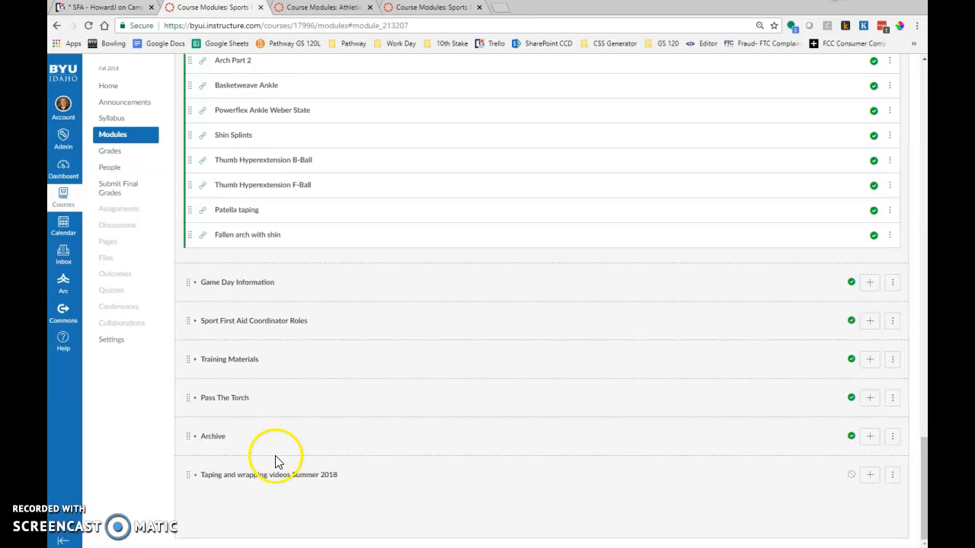
pyautogui.click(196, 476)
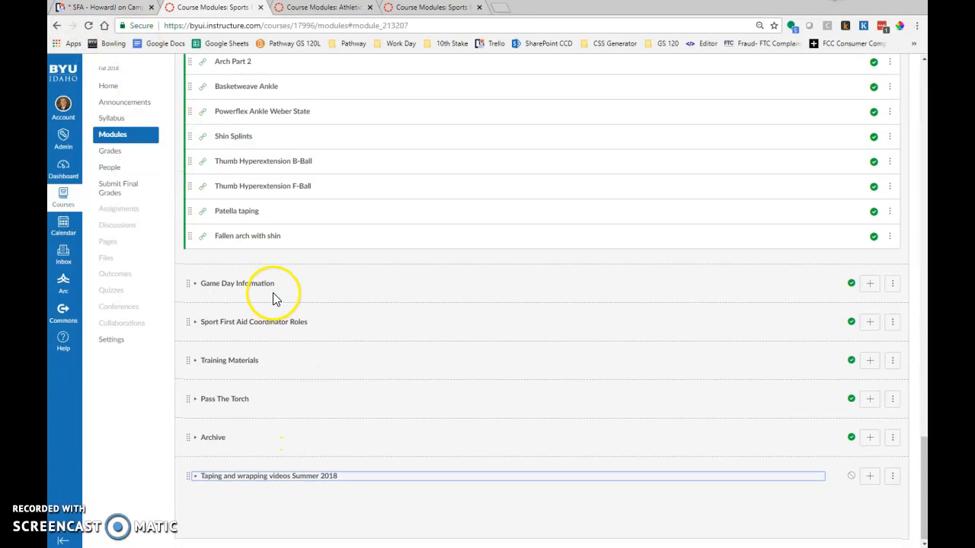
pyautogui.scroll(3, 275, 298)
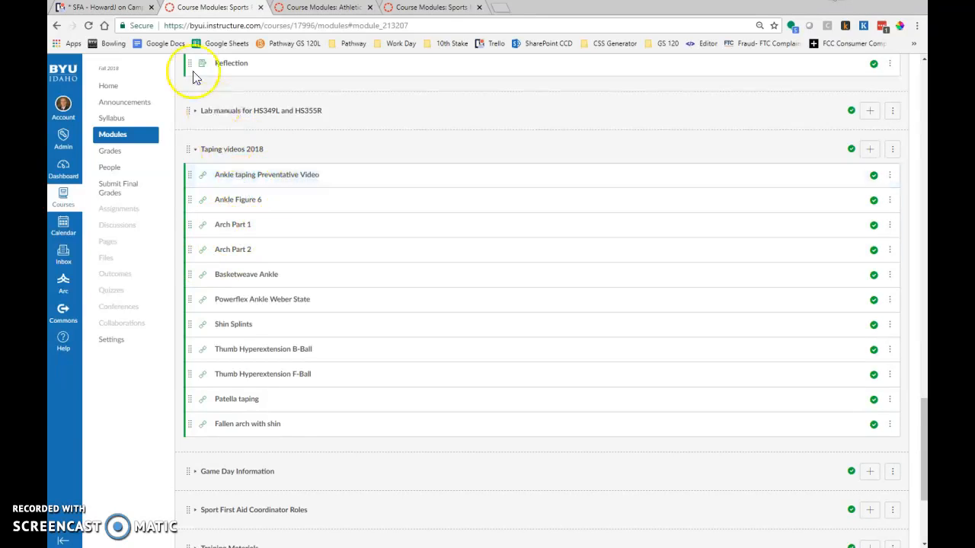
# Reopen the Sports First Aid homepage for editing and relink the Training Videos cell to the Taping videos 2018 module.
pyautogui.click(107, 86)
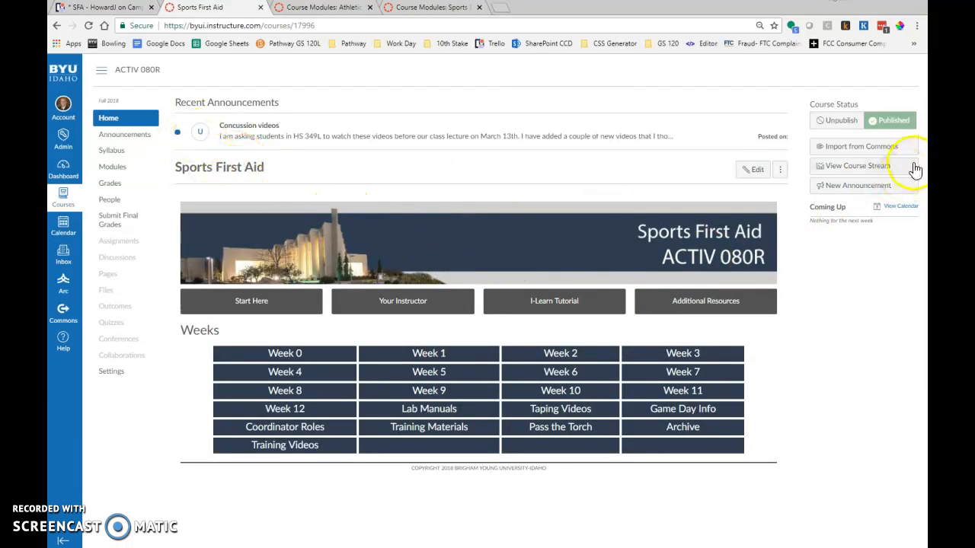
pyautogui.click(754, 171)
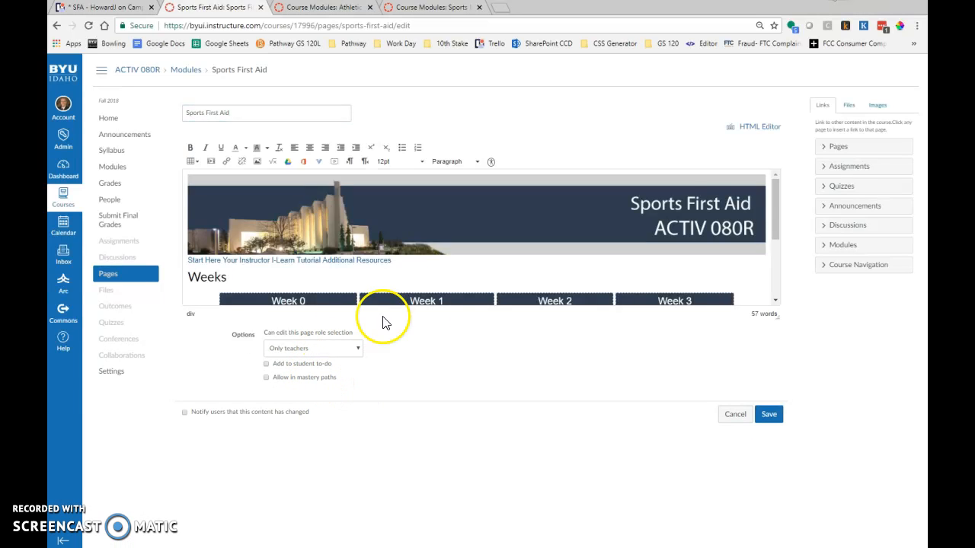
pyautogui.scroll(-5, 450, 285)
pyautogui.click(280, 272)
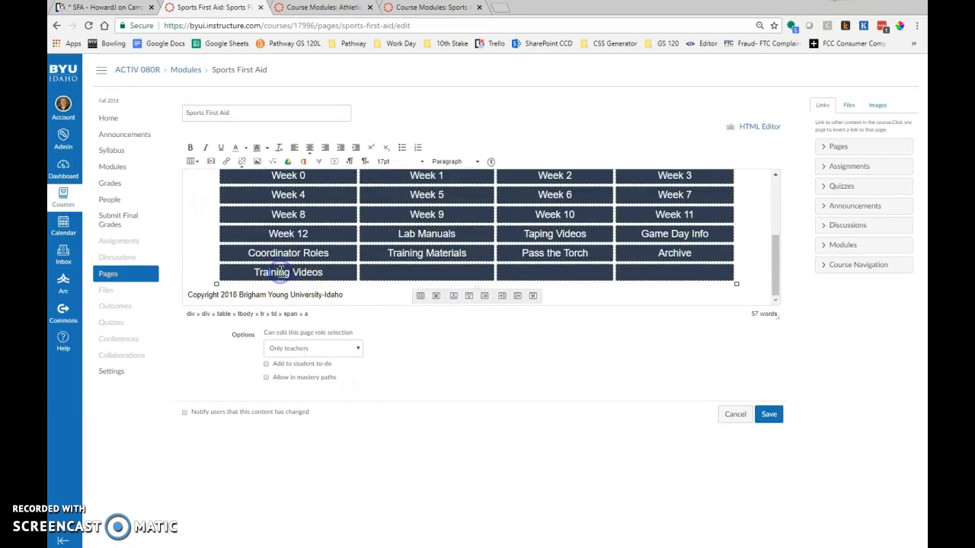
pyautogui.click(826, 246)
pyautogui.moveTo(910, 279); pyautogui.dragTo(908, 352)
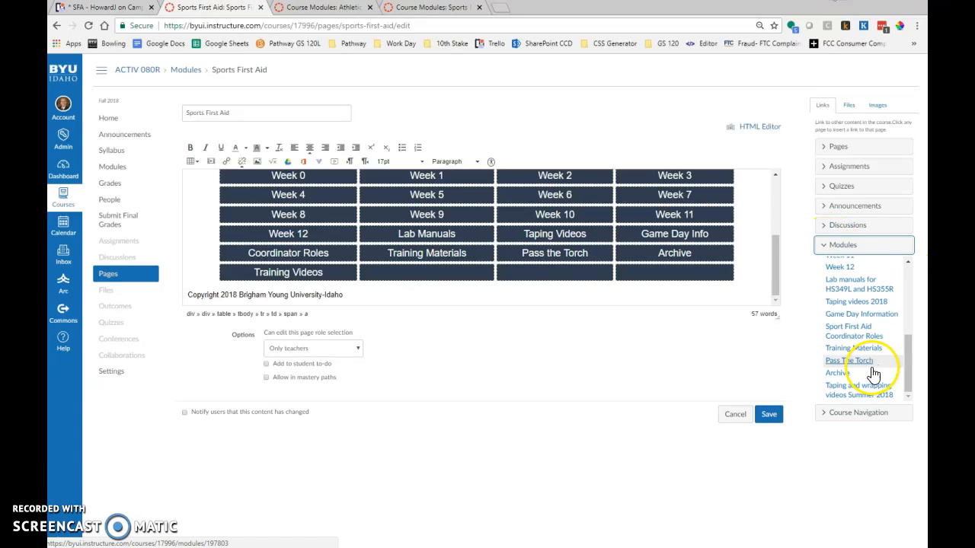
pyautogui.click(907, 385)
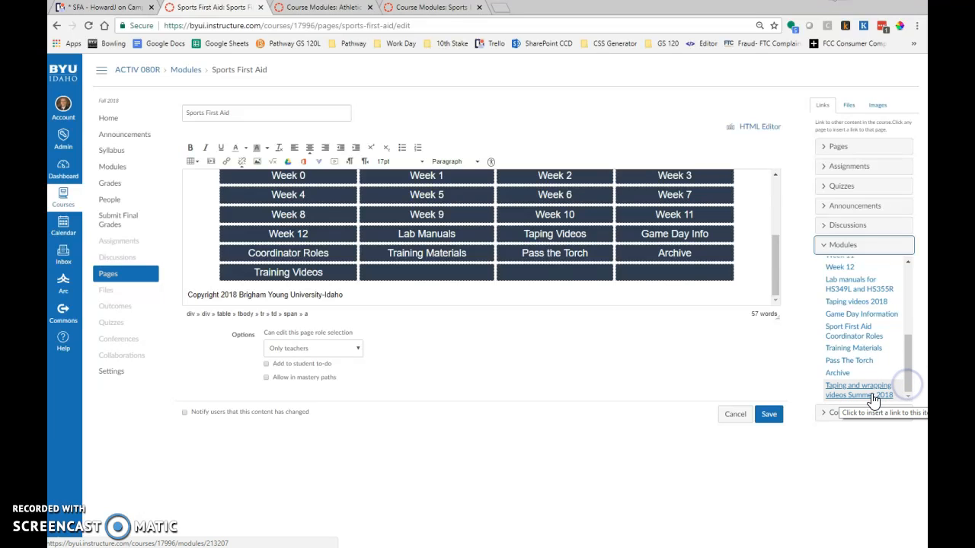
pyautogui.click(909, 397)
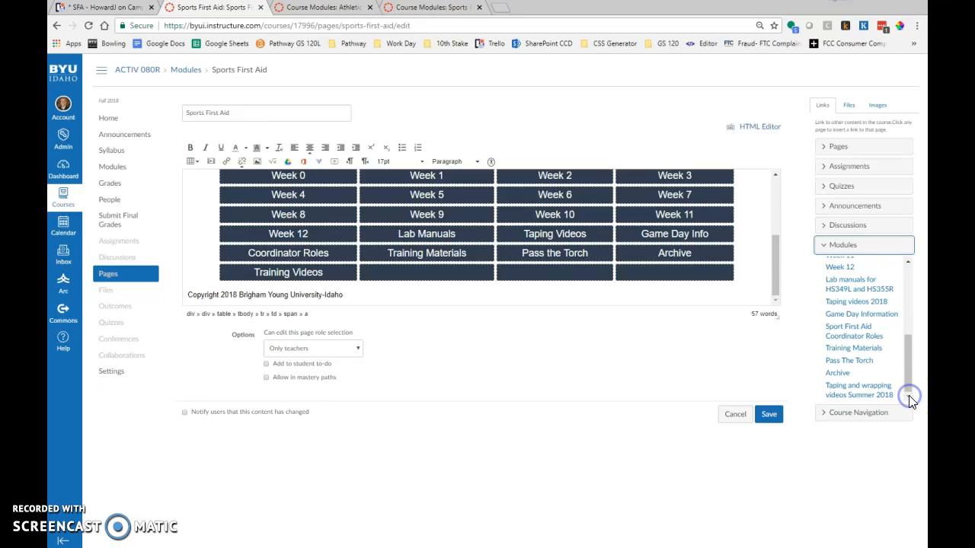
pyautogui.click(849, 305)
pyautogui.click(620, 294)
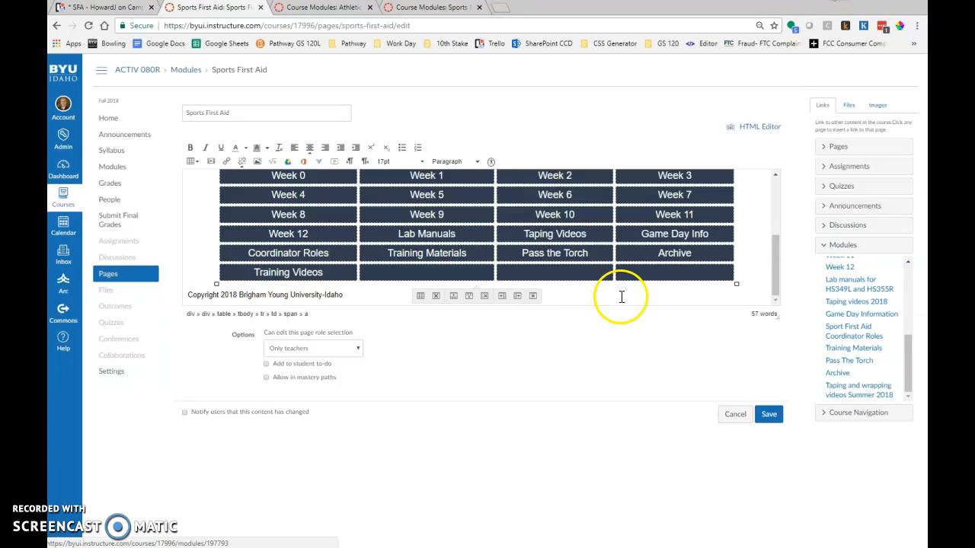
# Save the page, test the Training Videos link and return to the Sports First Aid course homepage.
pyautogui.click(768, 415)
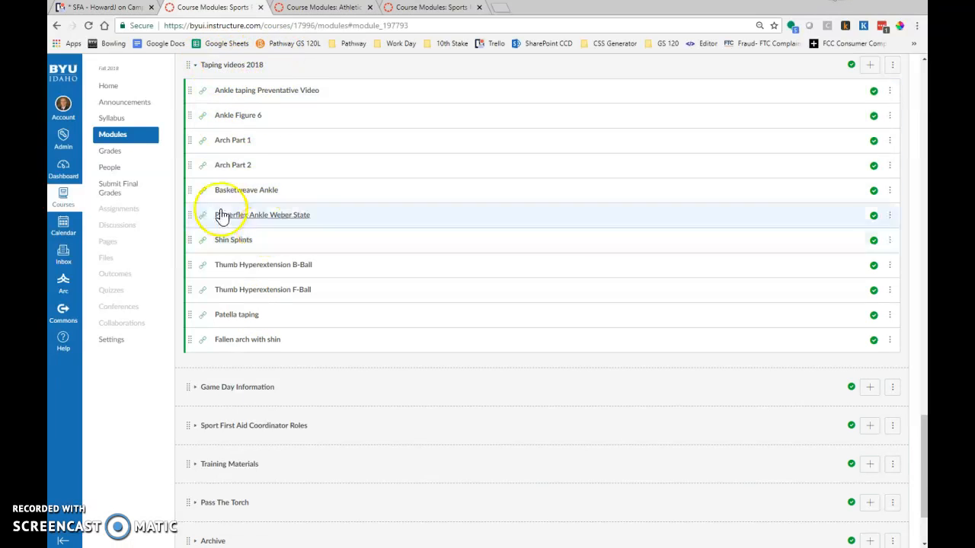
pyautogui.click(113, 90)
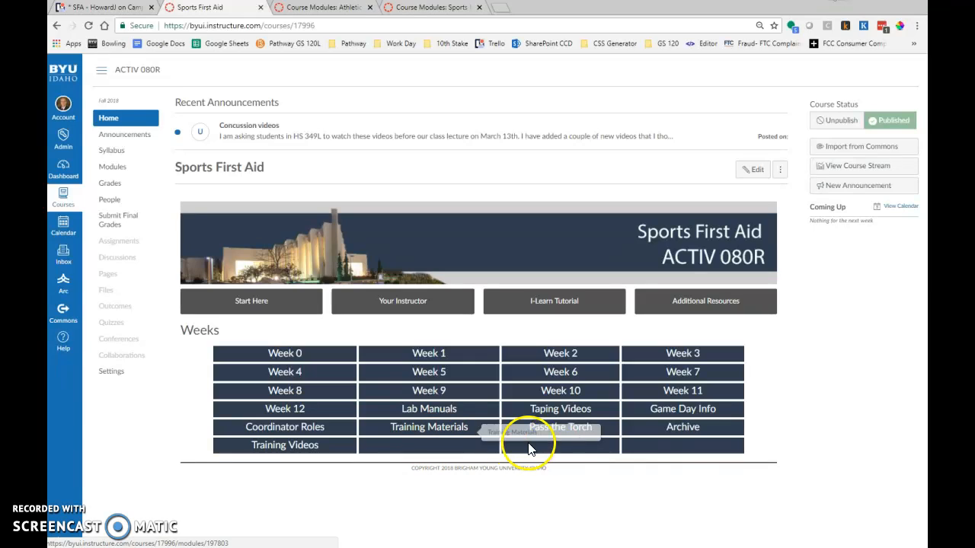
pyautogui.click(857, 351)
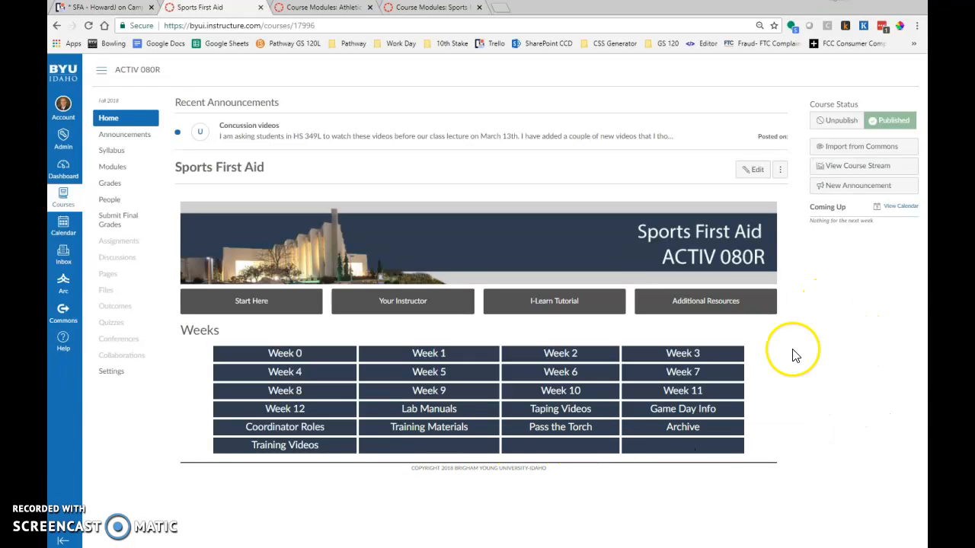